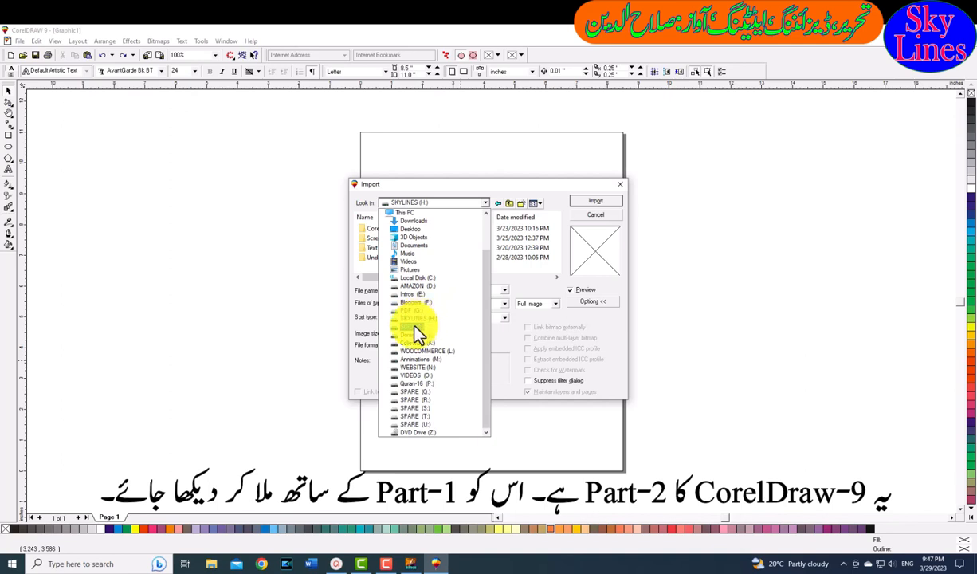
Try to import the file 20211209_200143 from the Camera folder on the Domestic (J:) drive
click(413, 334)
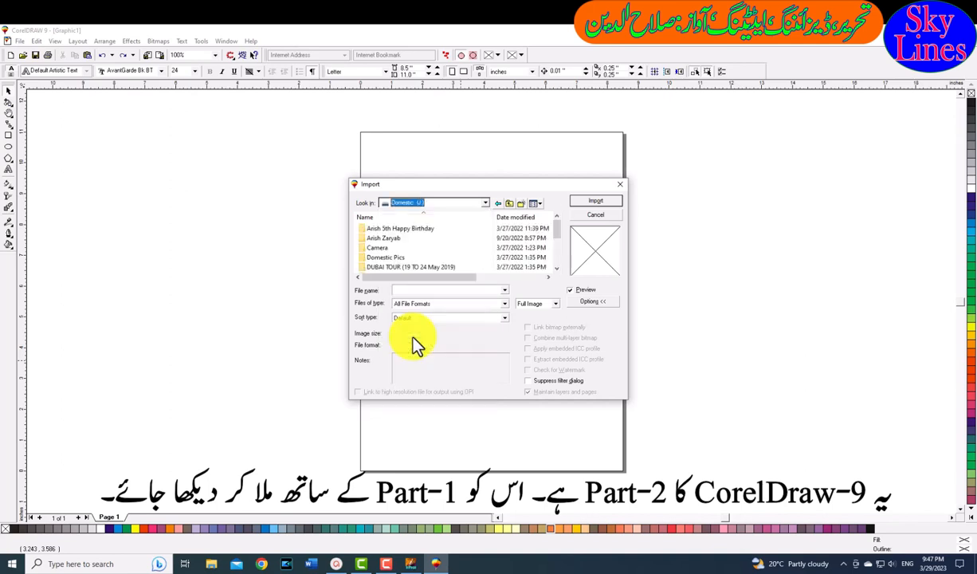
double_click(380, 248)
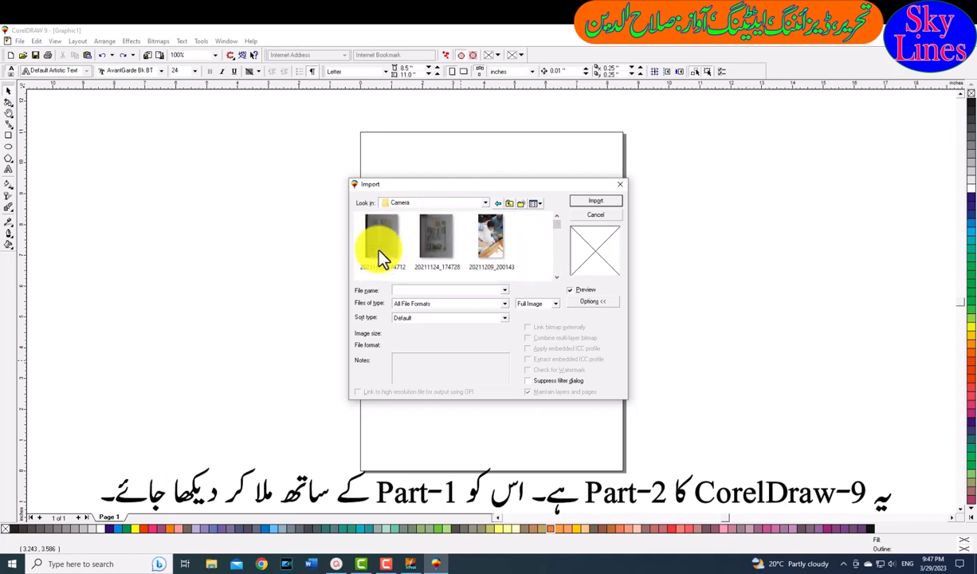
click(492, 249)
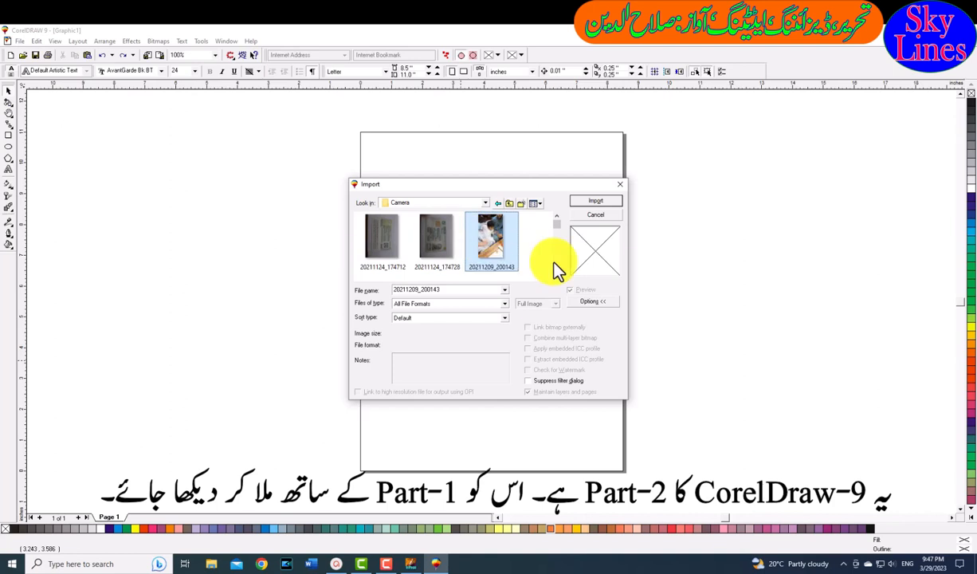
double_click(497, 249)
key(Return)
click(591, 201)
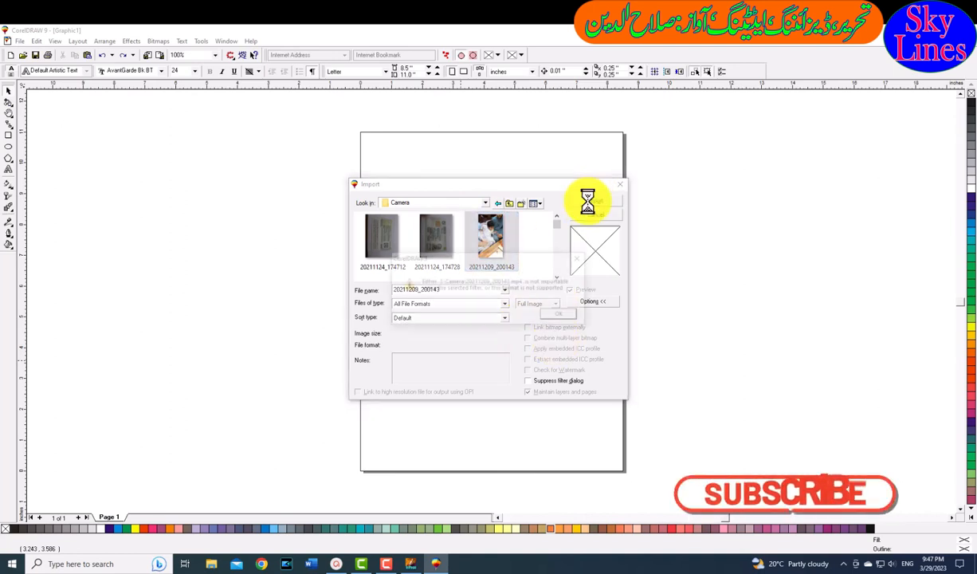
click(563, 321)
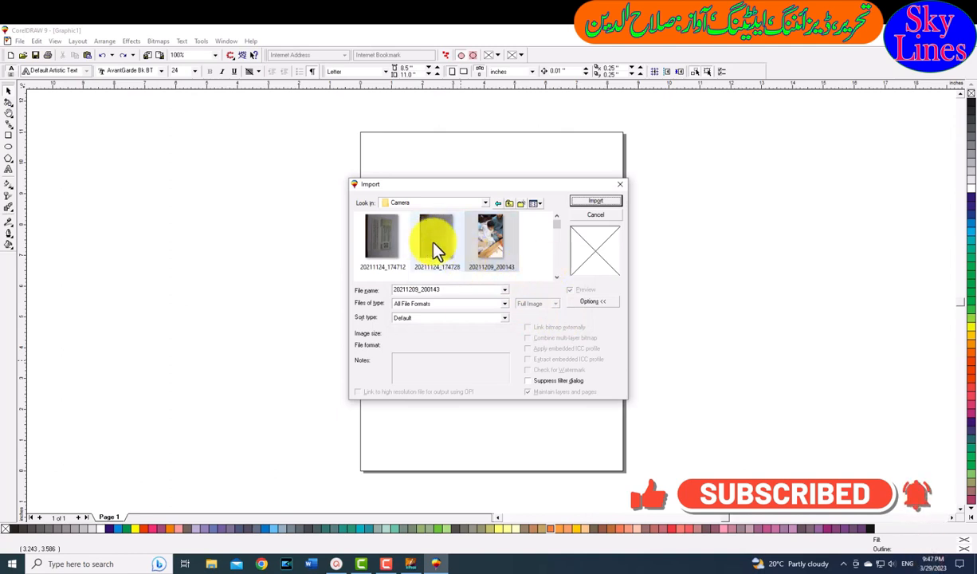
Try to import the bird file from the Animals folder on the Collection (K:) drive
click(485, 202)
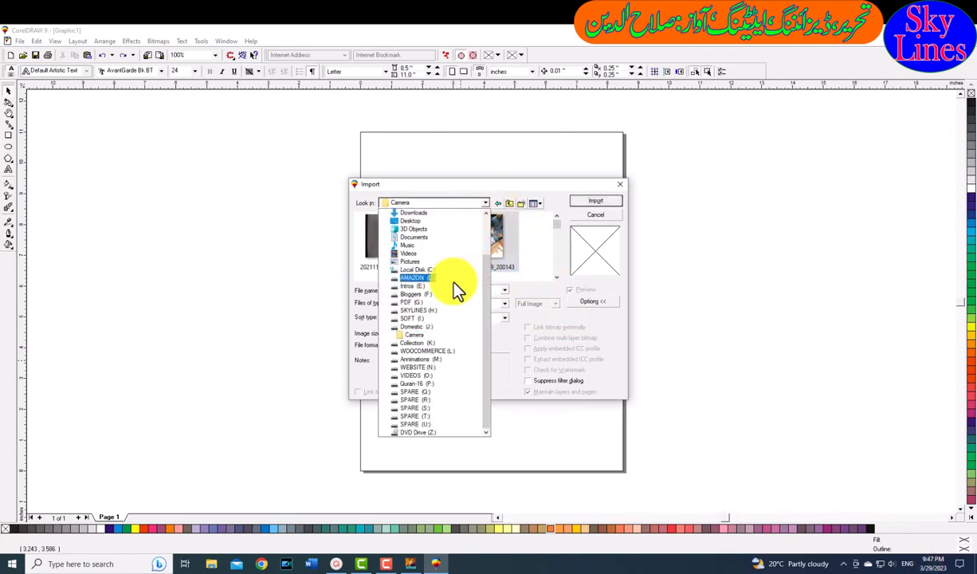
click(426, 345)
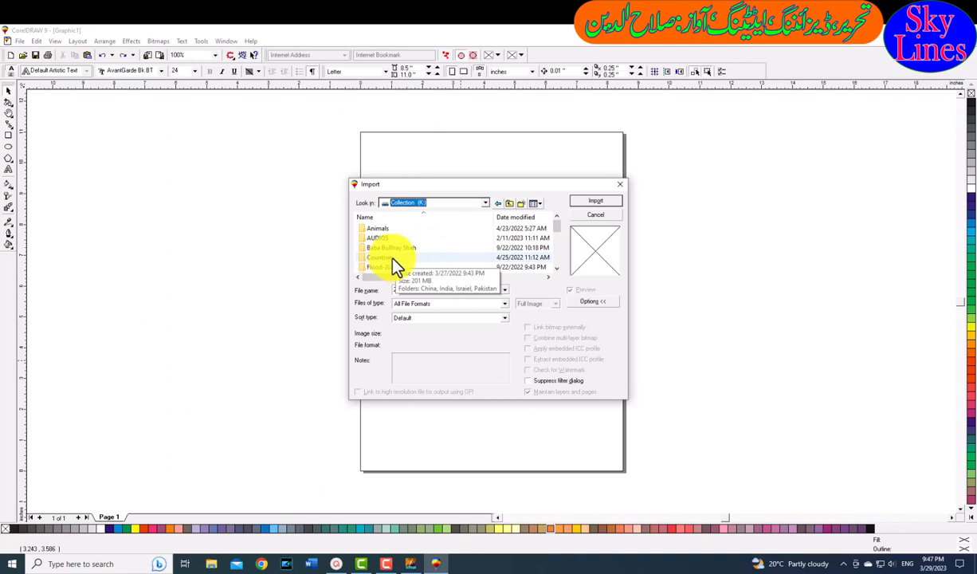
double_click(388, 229)
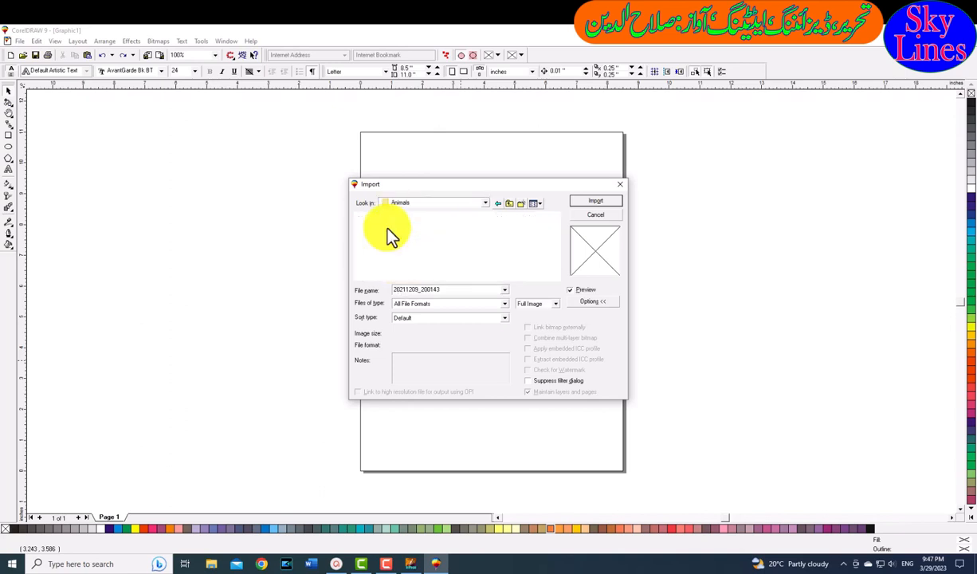
click(379, 243)
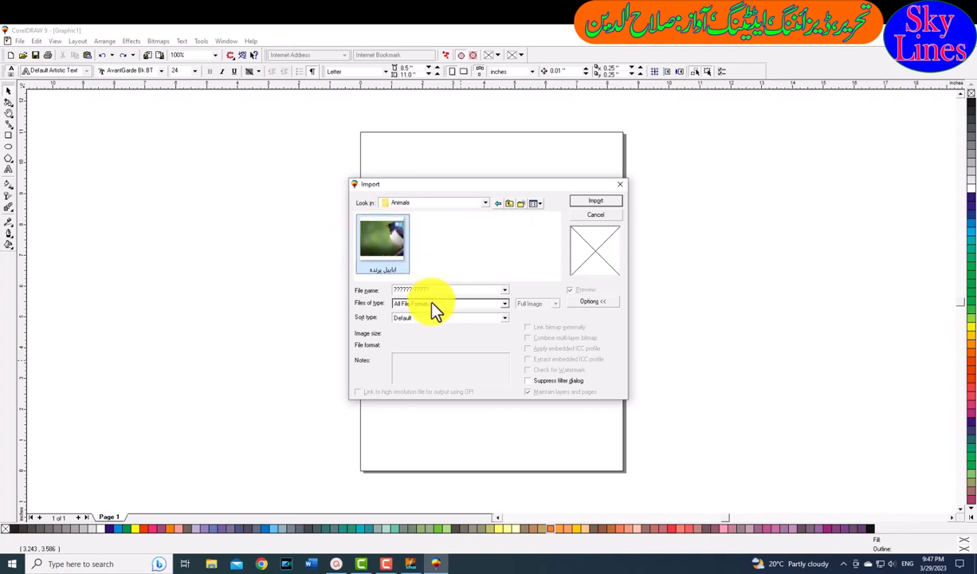
click(590, 203)
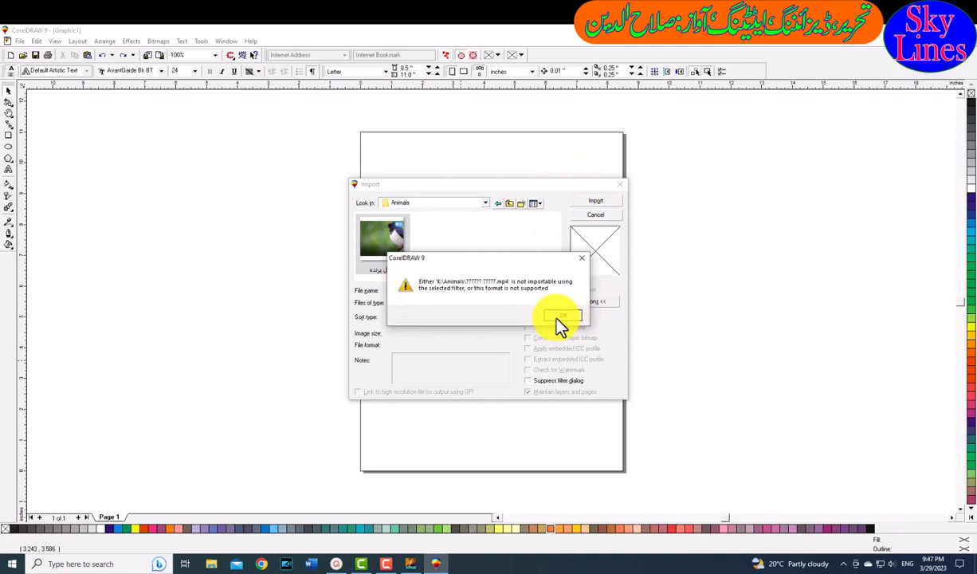
click(558, 315)
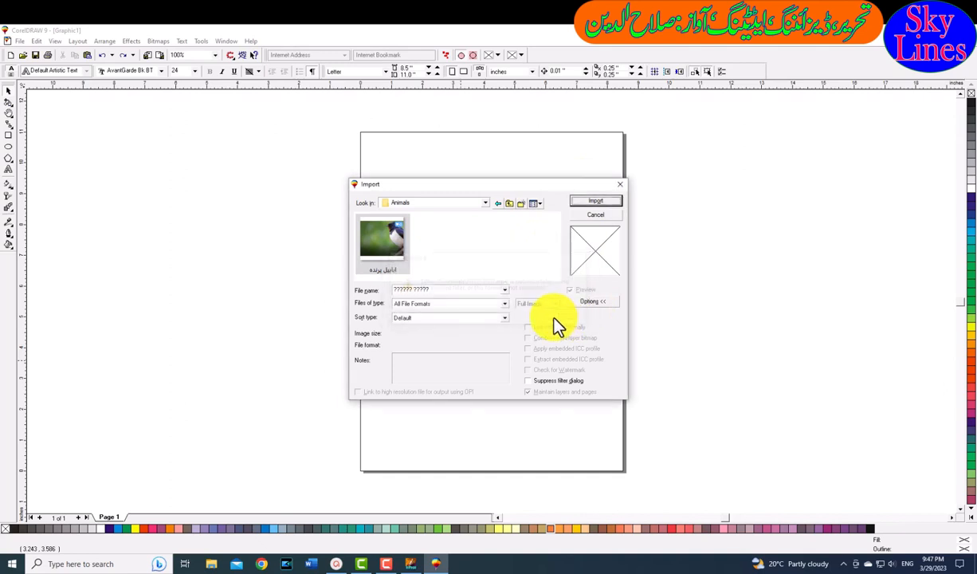
Import picture 3 from the Pix folder on the Collection (K:) drive, with its preview shown, and place it beside the pink rectangle
click(486, 202)
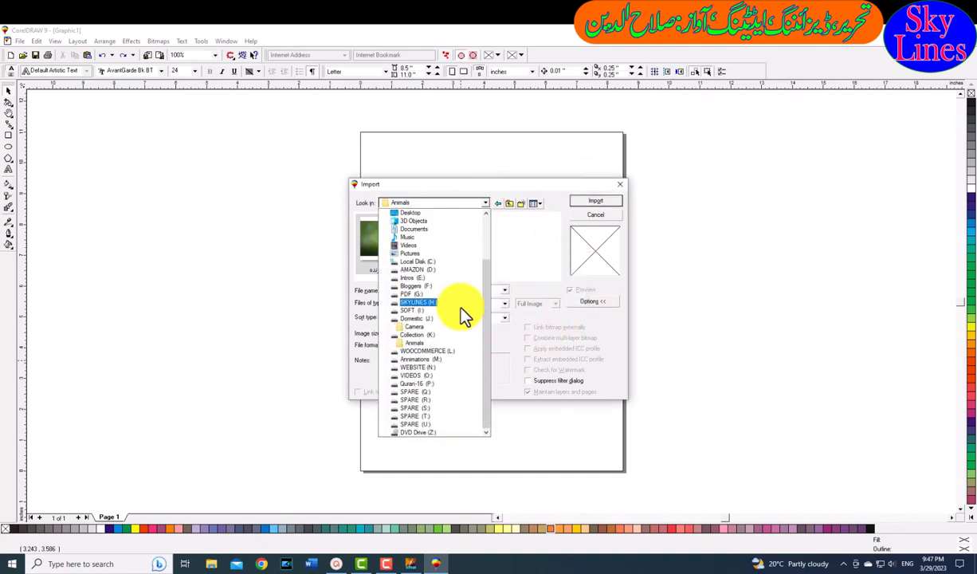
click(412, 336)
scroll(432, 251, down, 3)
scroll(430, 253, down, 1)
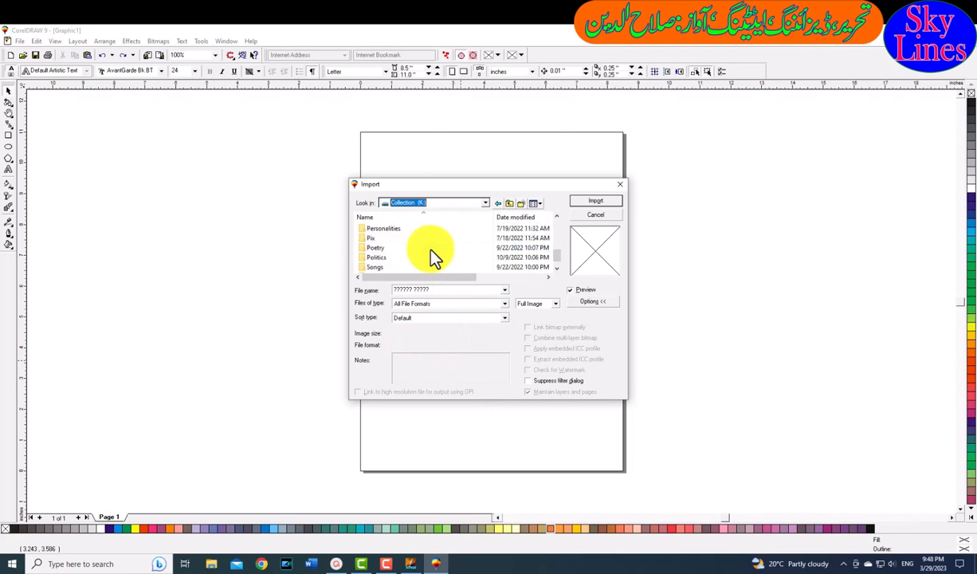
double_click(370, 238)
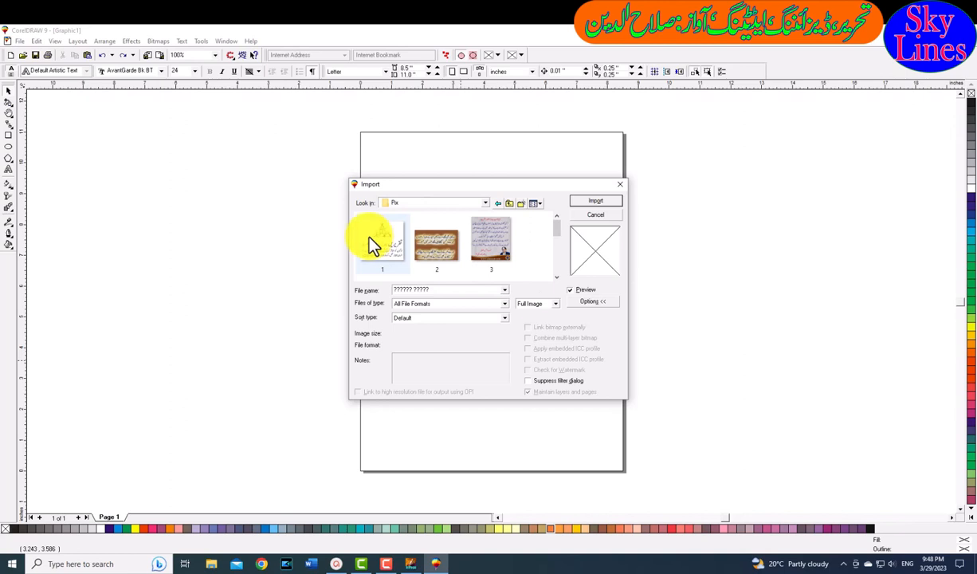
click(492, 238)
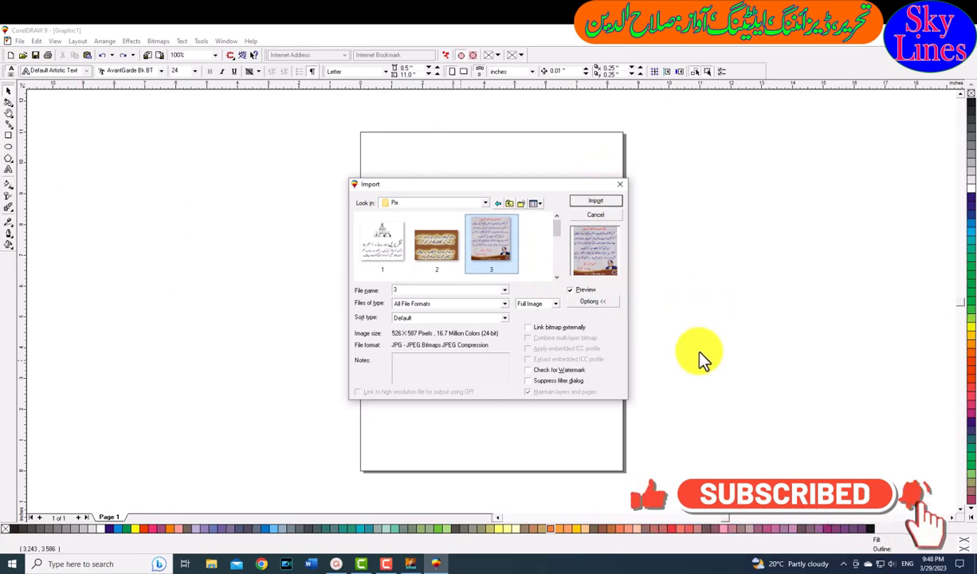
click(569, 290)
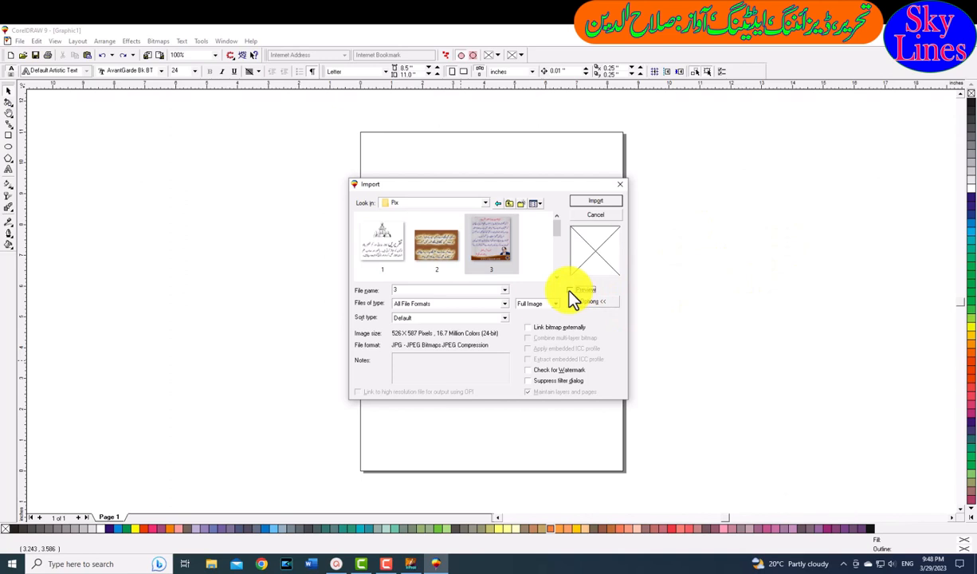
click(569, 291)
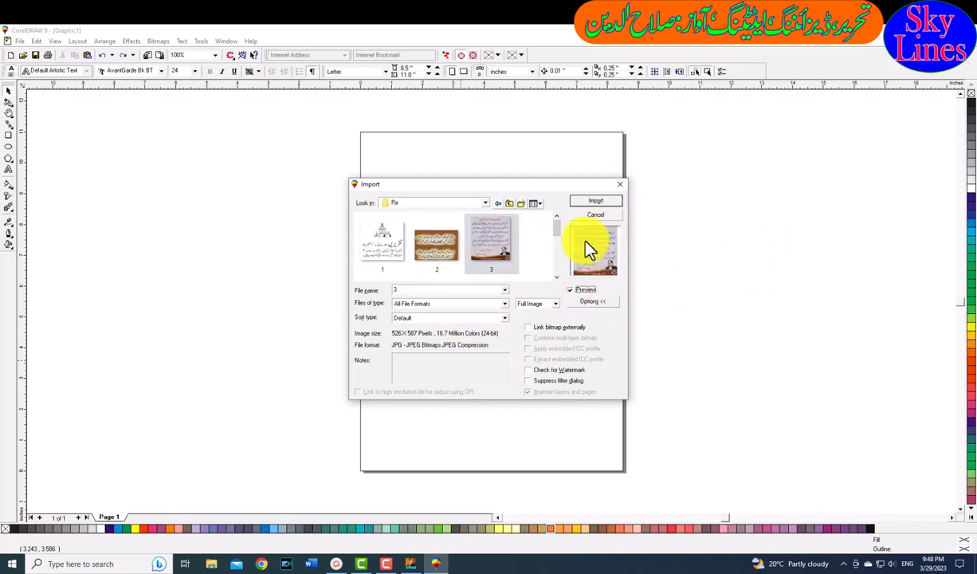
click(596, 202)
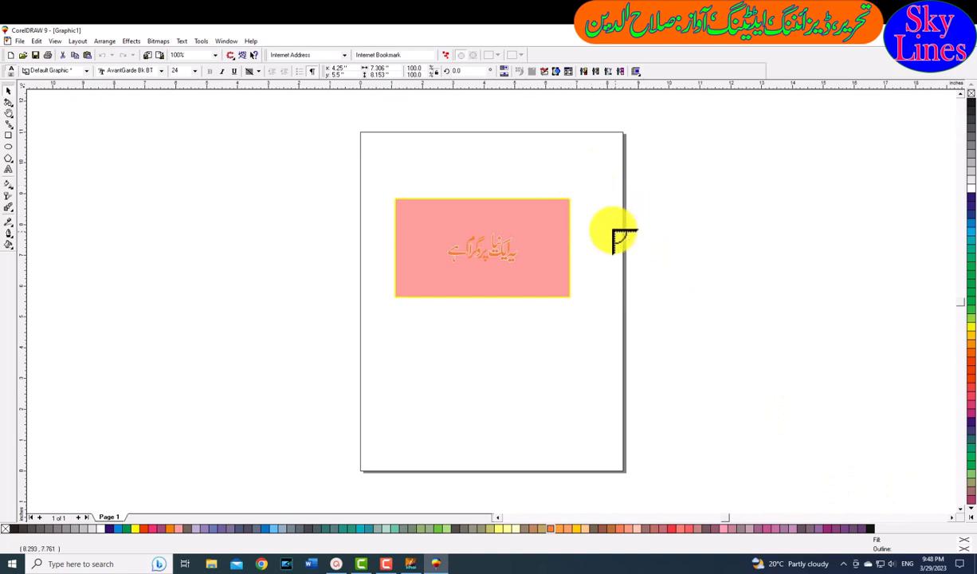
click(586, 176)
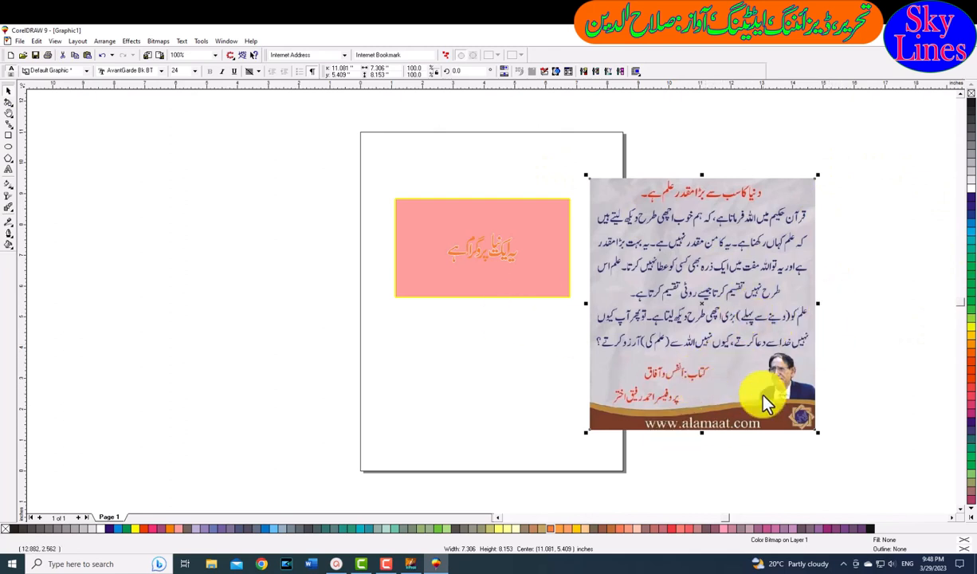
Try shrinking the imported picture to about 3.2 × 3.6 inches, undo that, and scale it down to 0.365 × 0.408 inches instead
drag(818, 432, 689, 332)
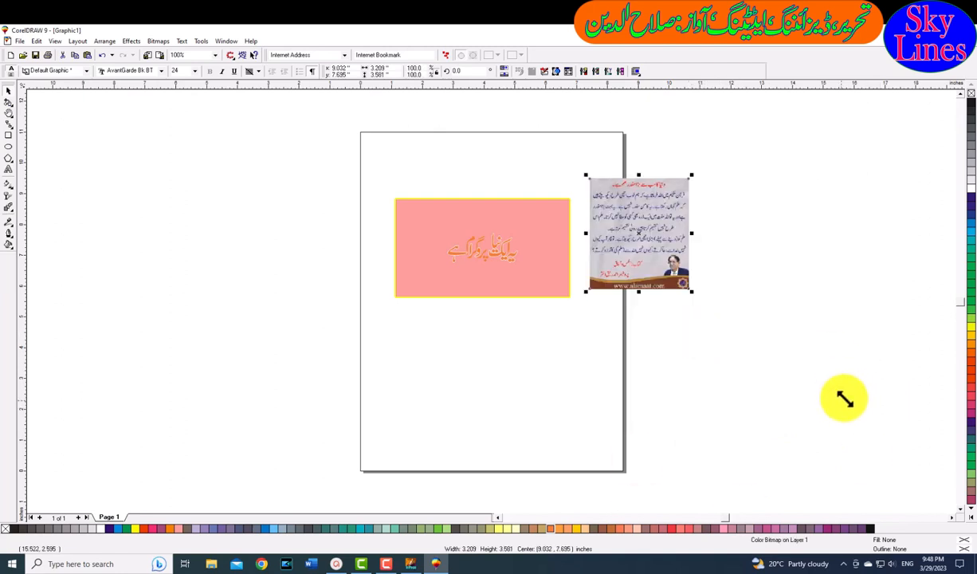
key(ctrl+z)
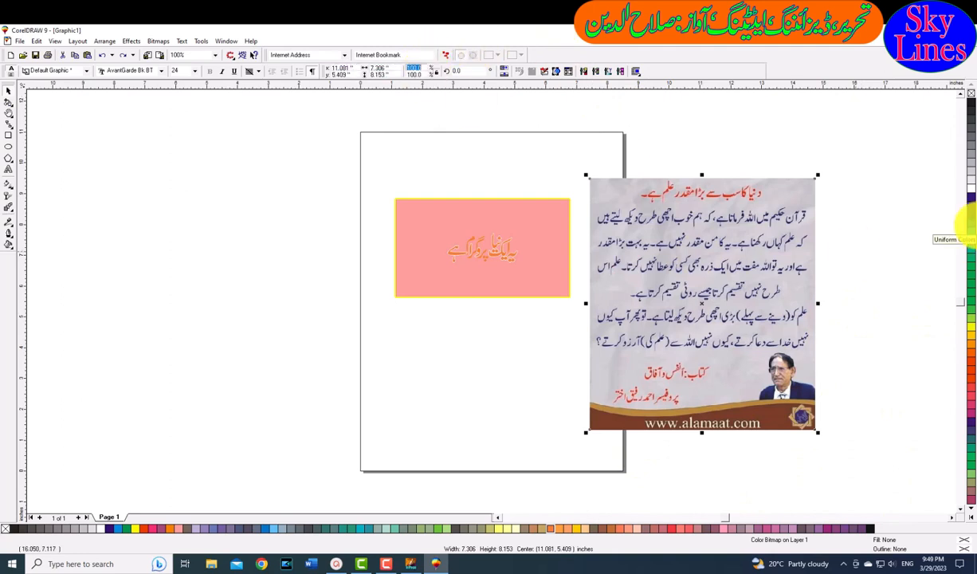
key(Return)
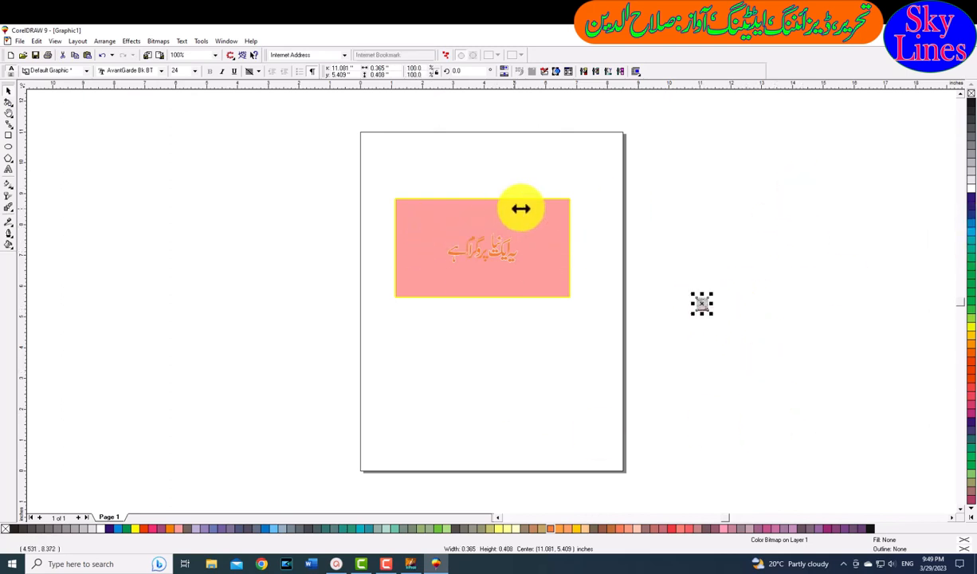
Move the small picture onto the pink rectangle's right part and undo the move
drag(702, 303, 550, 242)
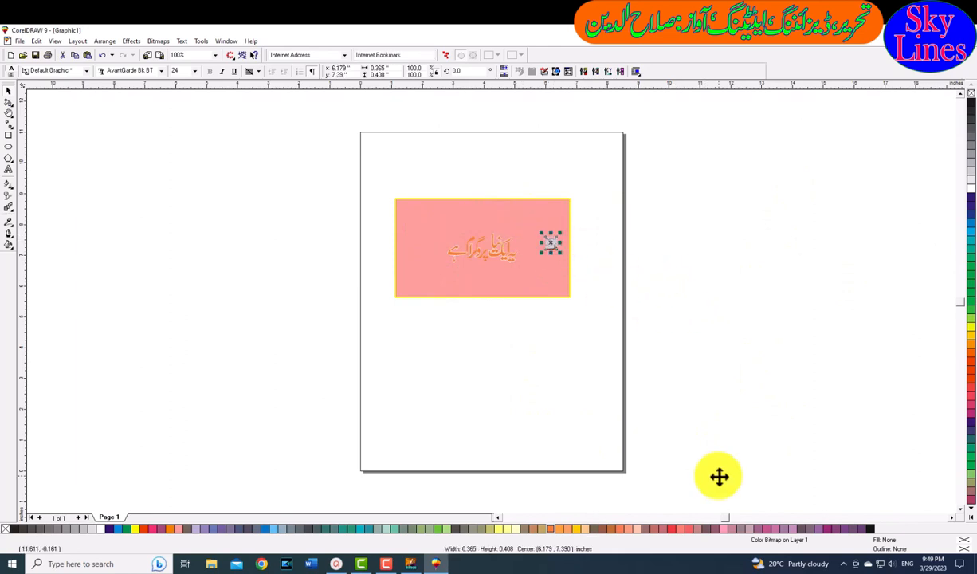
key(ctrl+z)
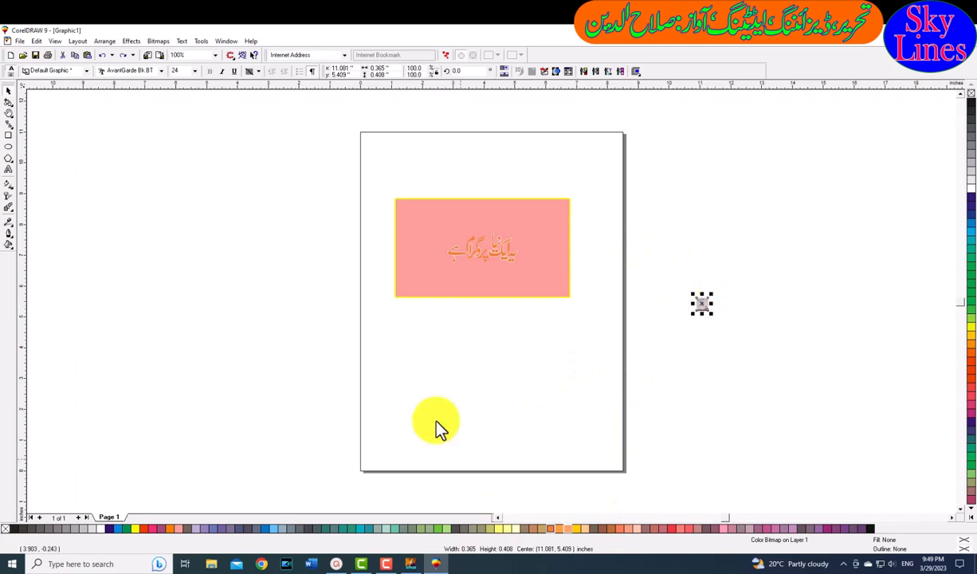
Align the small picture to the pink rectangle's horizontal centre and top edge, and clear the selection
shift+click(558, 231)
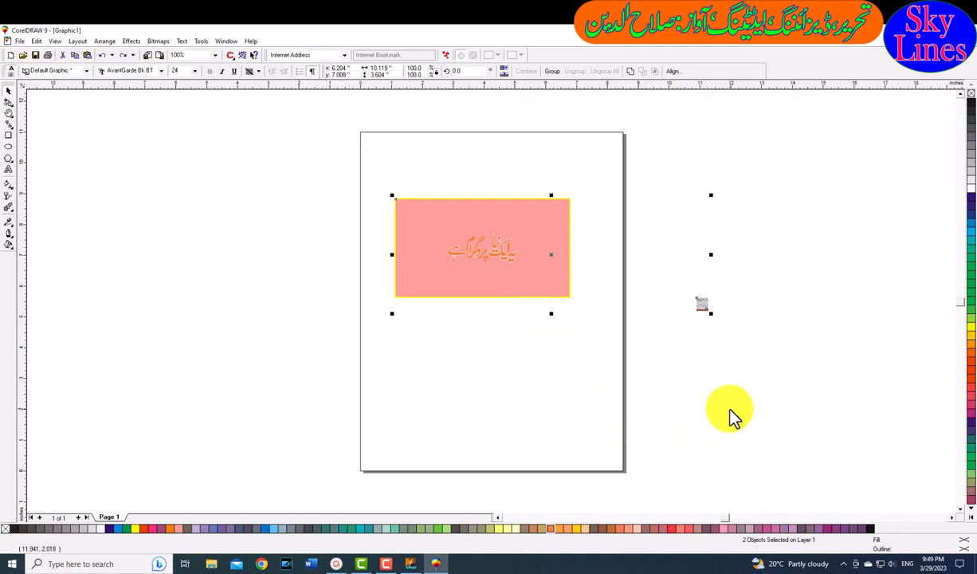
key(c)
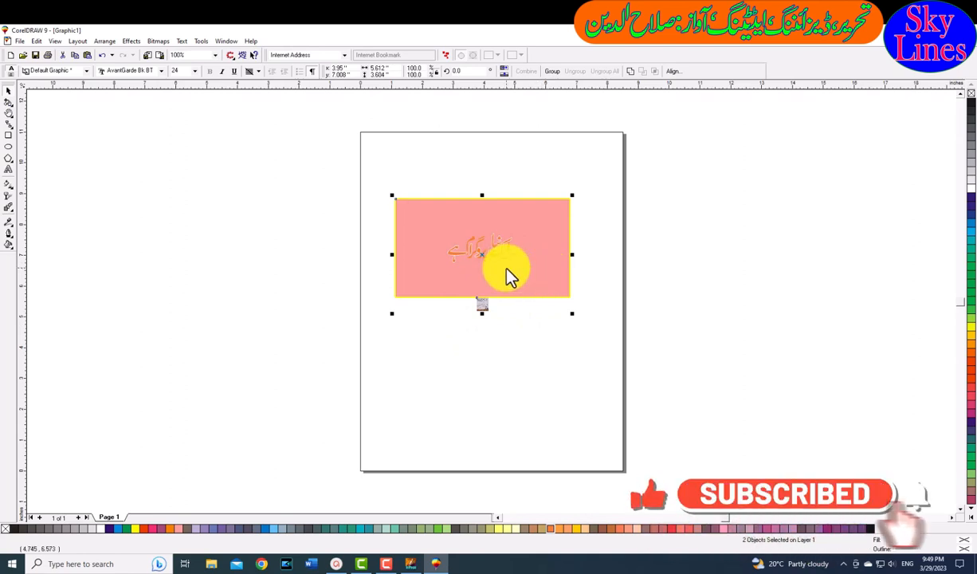
key(t)
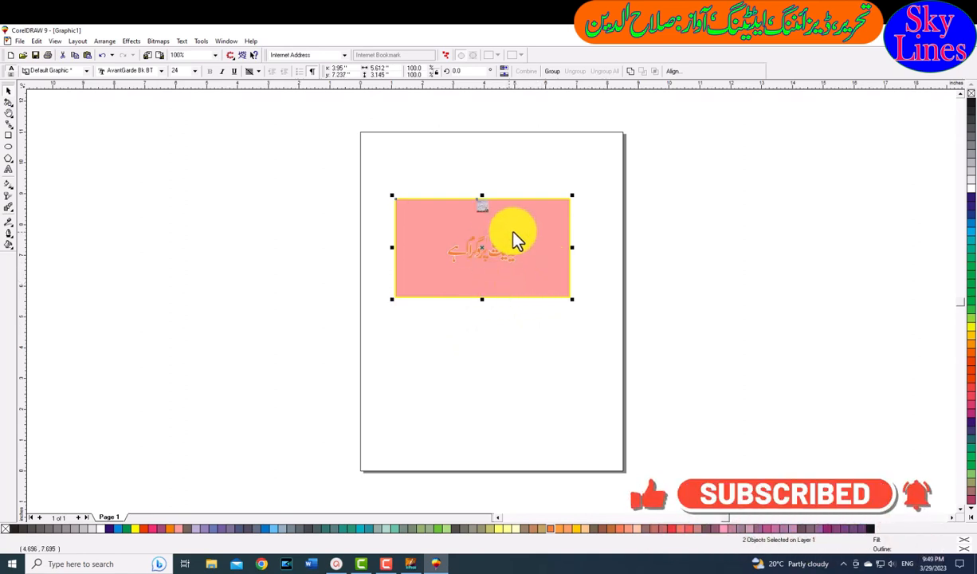
click(614, 239)
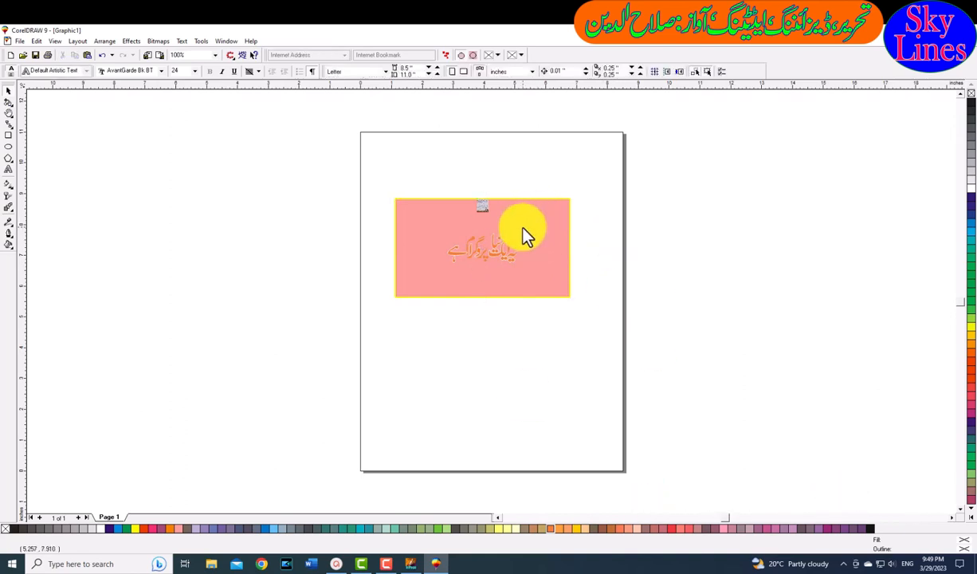
Enlarge the small picture to about 1.07 × 1.19 inches and move it into the pink rectangle's upper-left corner
key(z)
drag(380, 177, 578, 323)
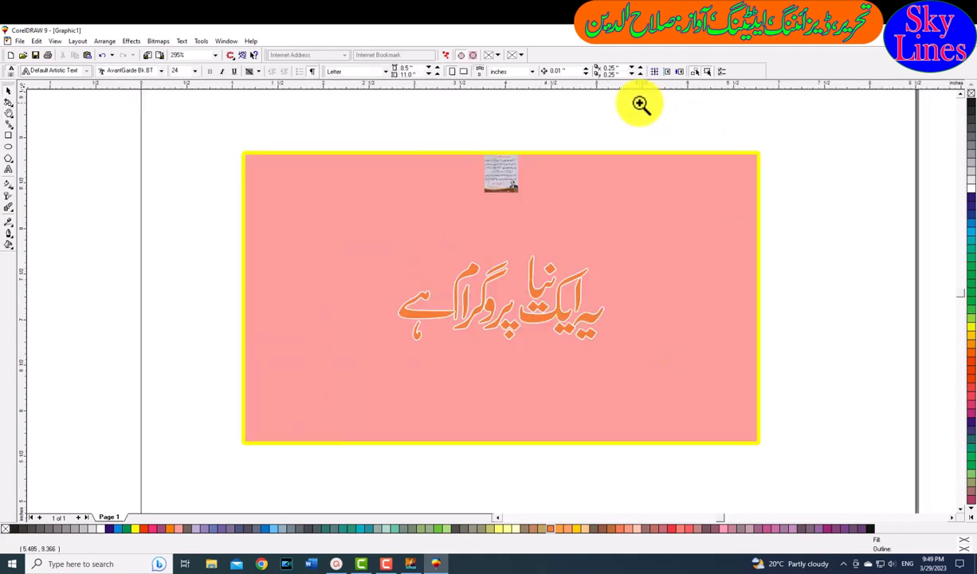
click(502, 179)
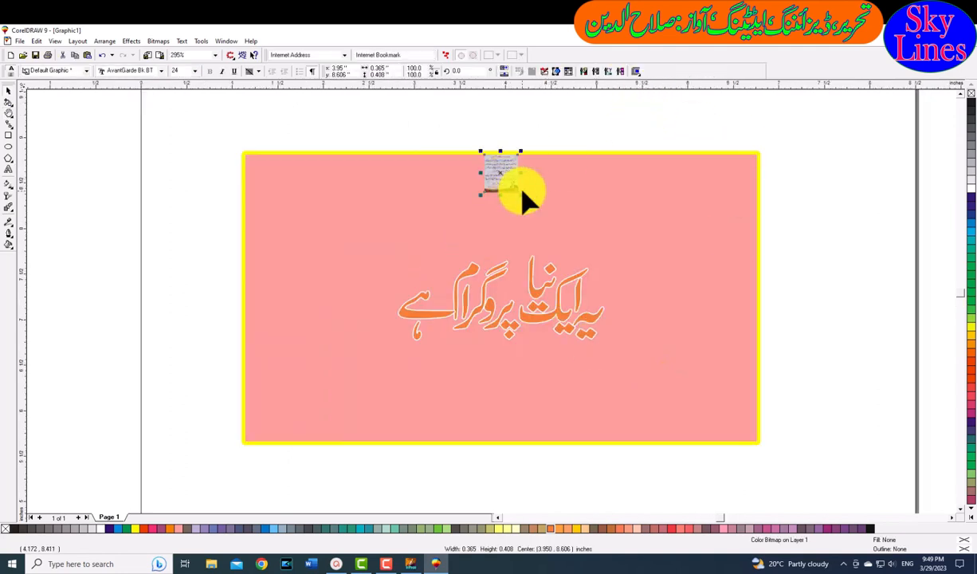
drag(522, 197, 582, 263)
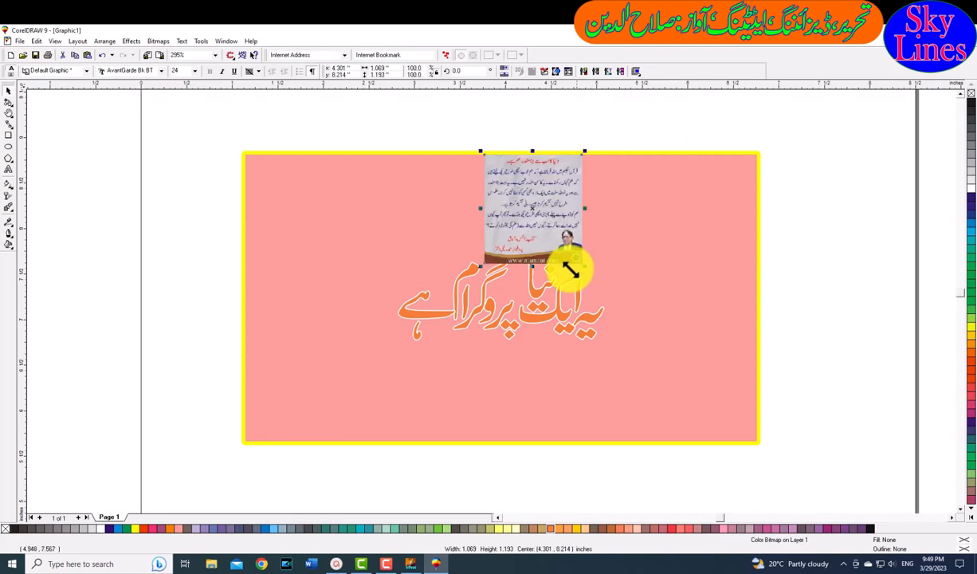
drag(558, 216, 330, 225)
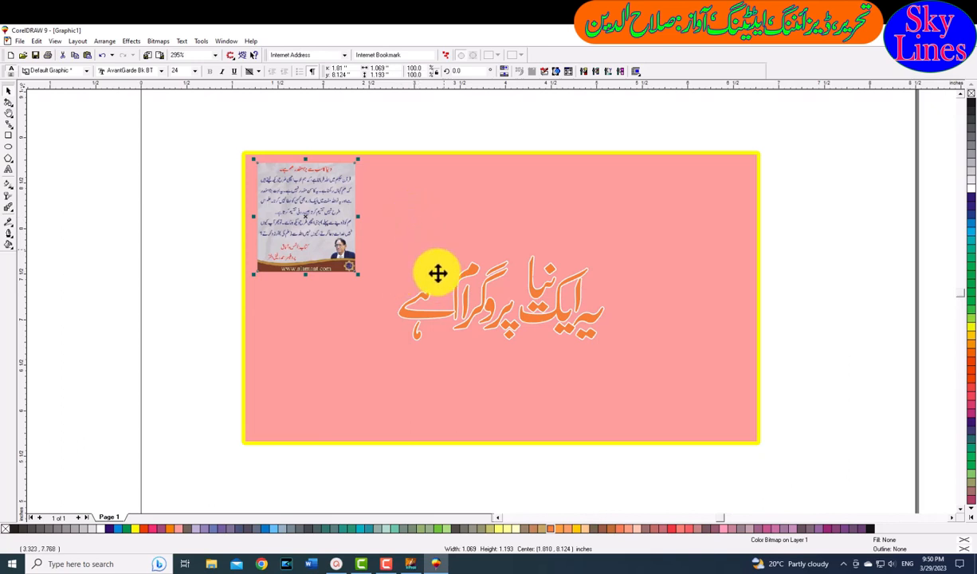
mouse_move(329, 220)
mouse_down()
mouse_move(317, 218)
mouse_move(325, 220)
mouse_up()
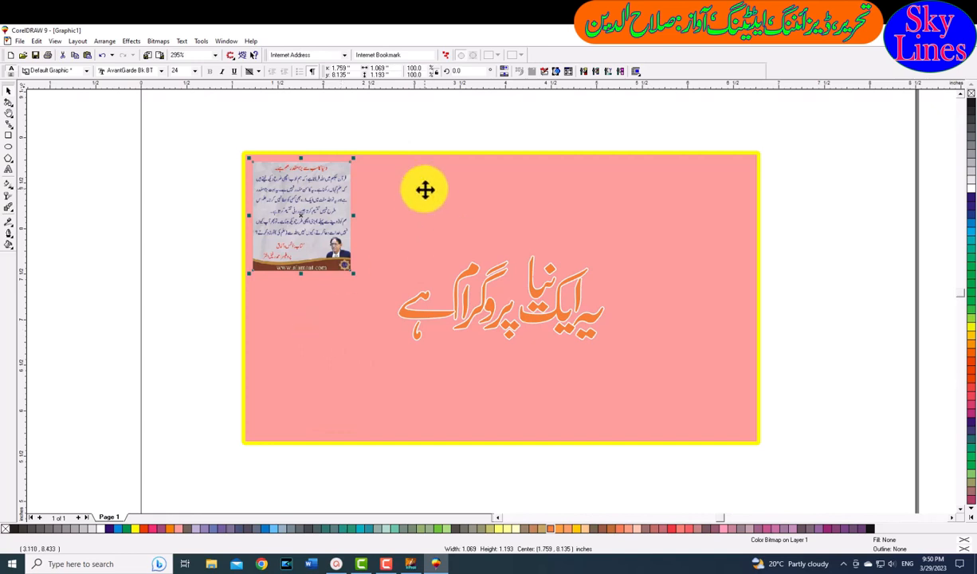
Move the small picture outside the pink rectangle, then PowerClip it inside that rectangle and clear the selection
drag(323, 189, 179, 258)
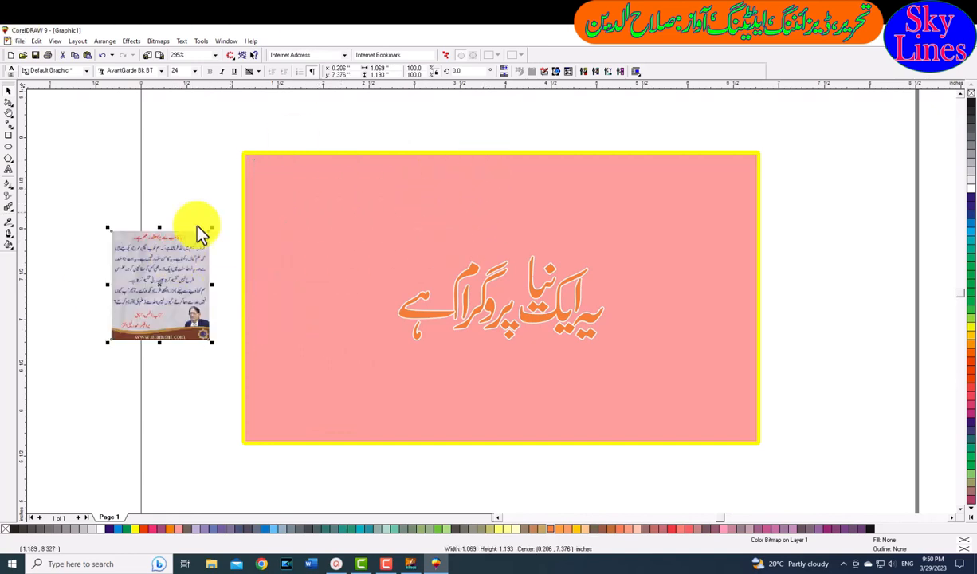
click(131, 42)
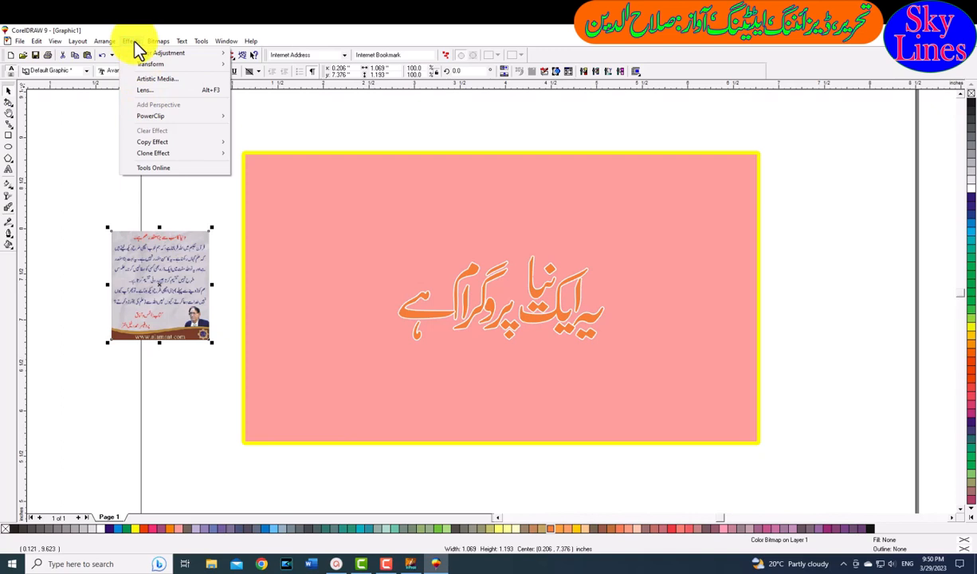
mouse_move(172, 120)
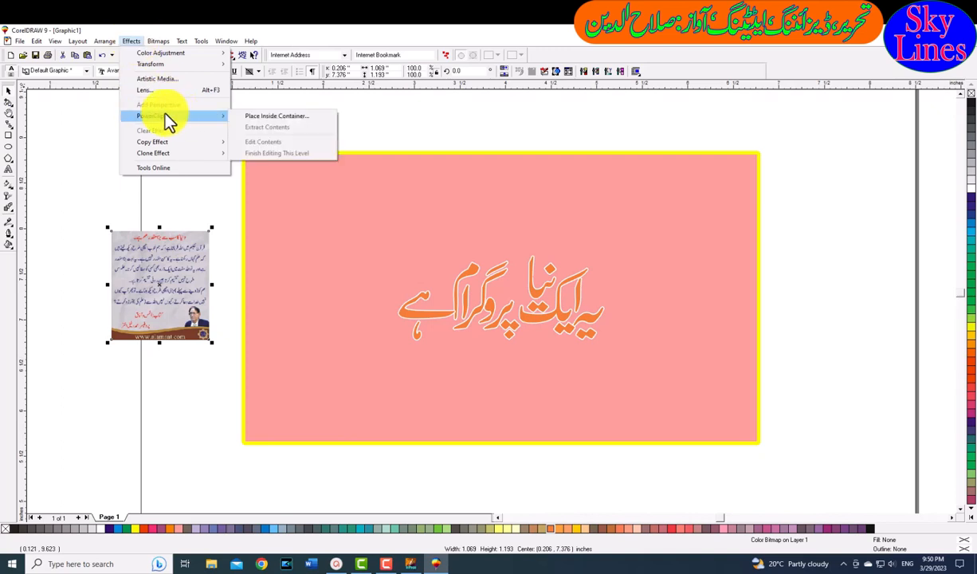
click(300, 122)
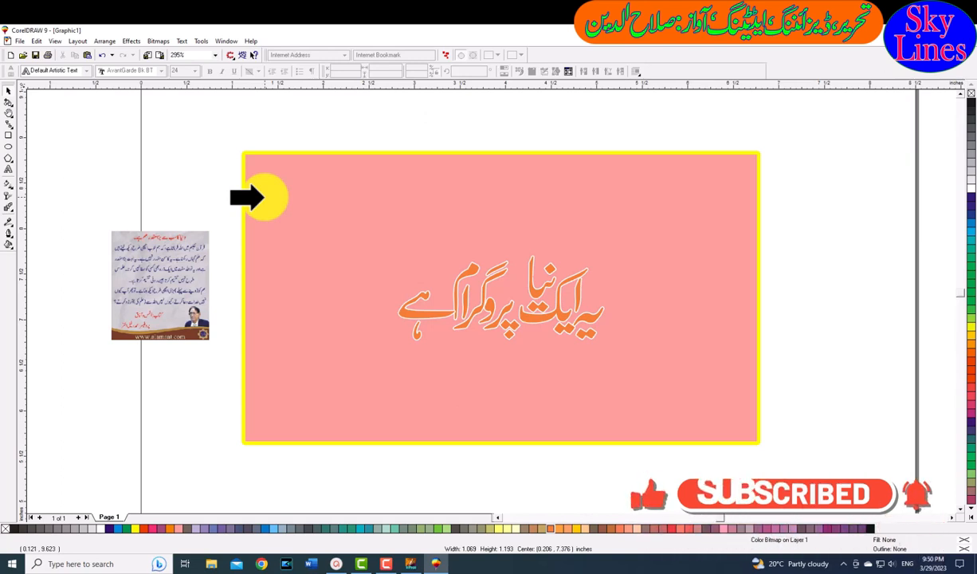
click(264, 197)
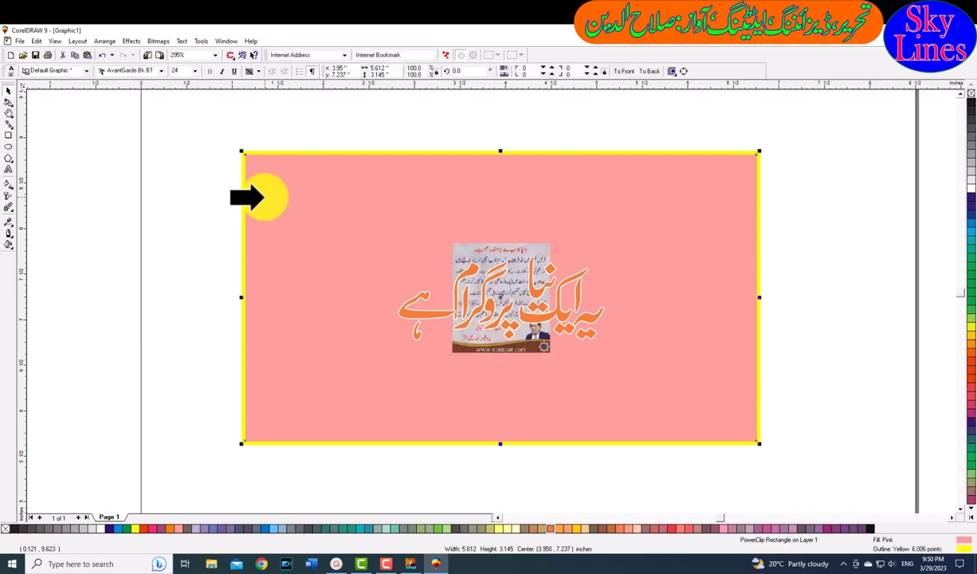
click(777, 302)
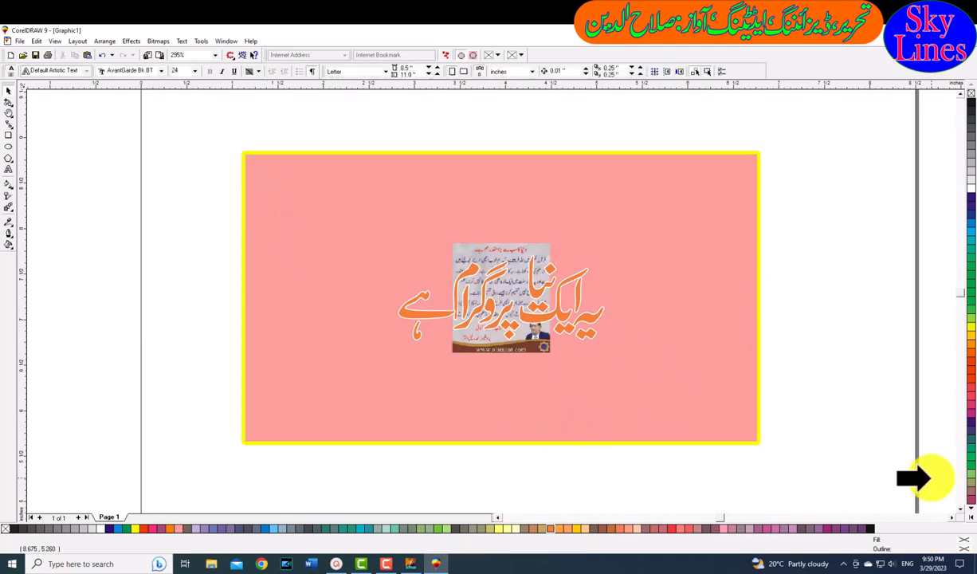
Check how the PowerClipped picture, the pink rectangle and the lettering group get selected, and leave nothing selected
click(518, 261)
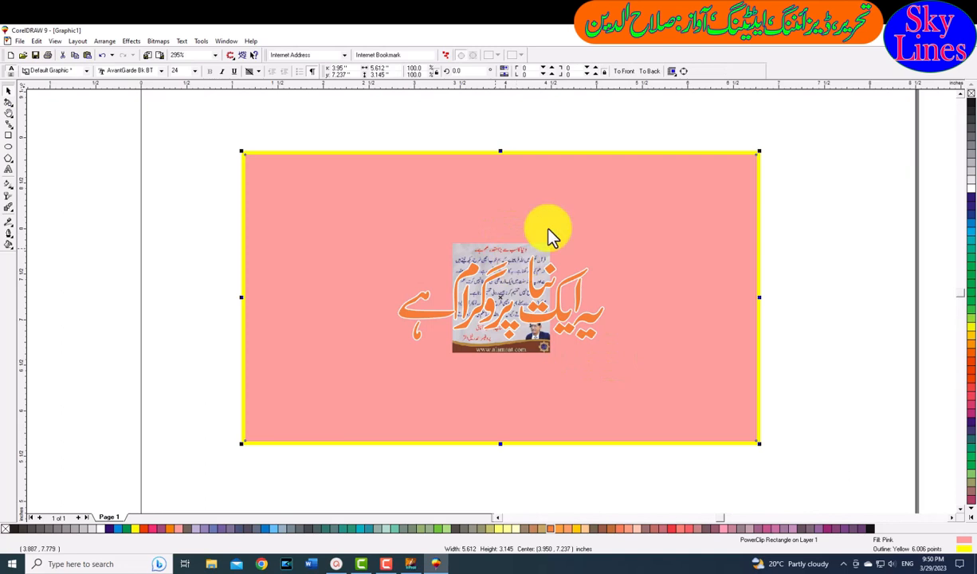
click(793, 236)
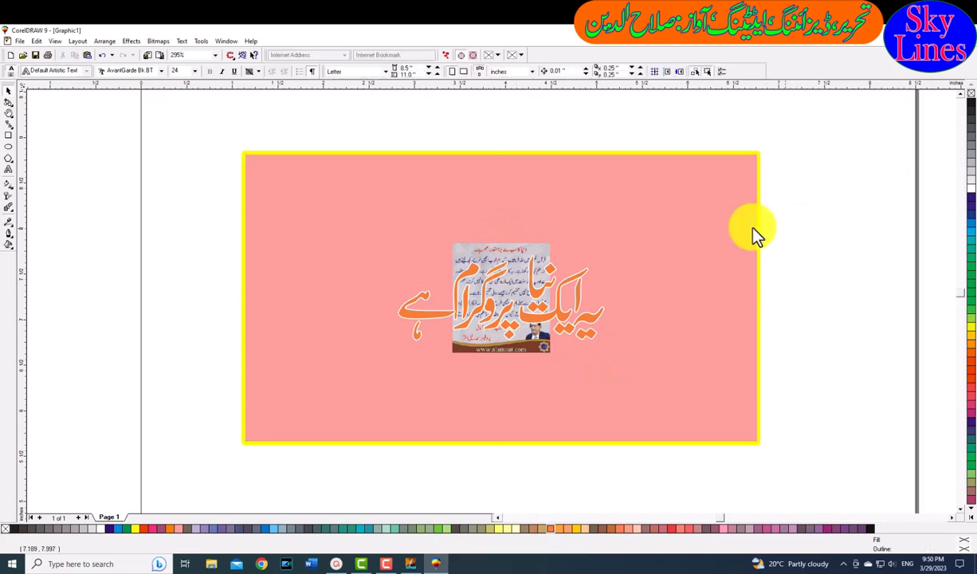
click(513, 271)
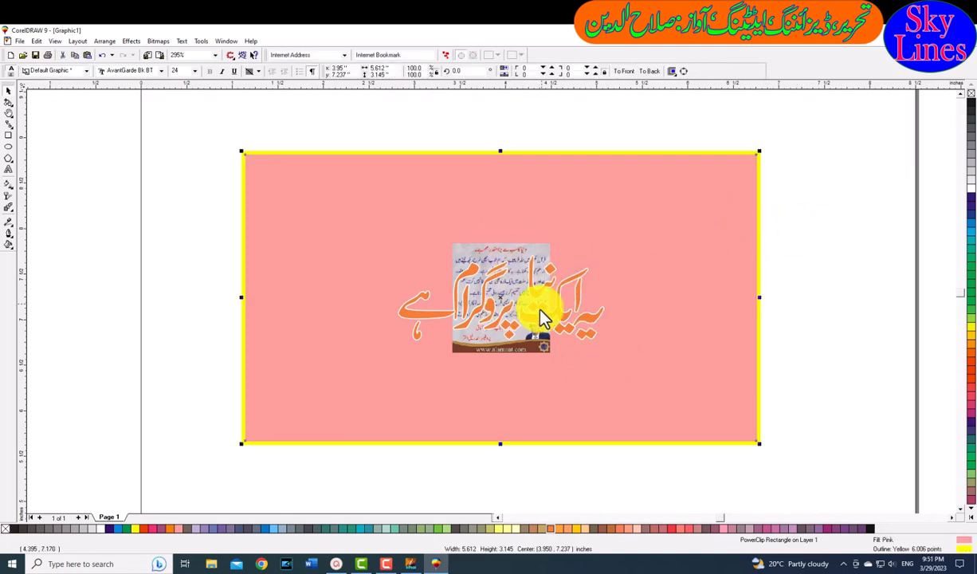
click(514, 263)
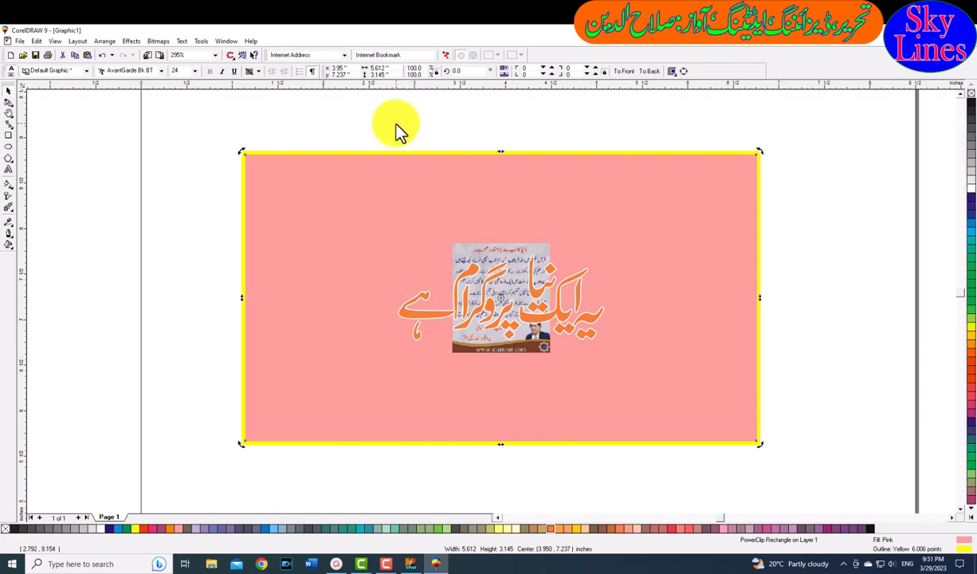
key(Tab)
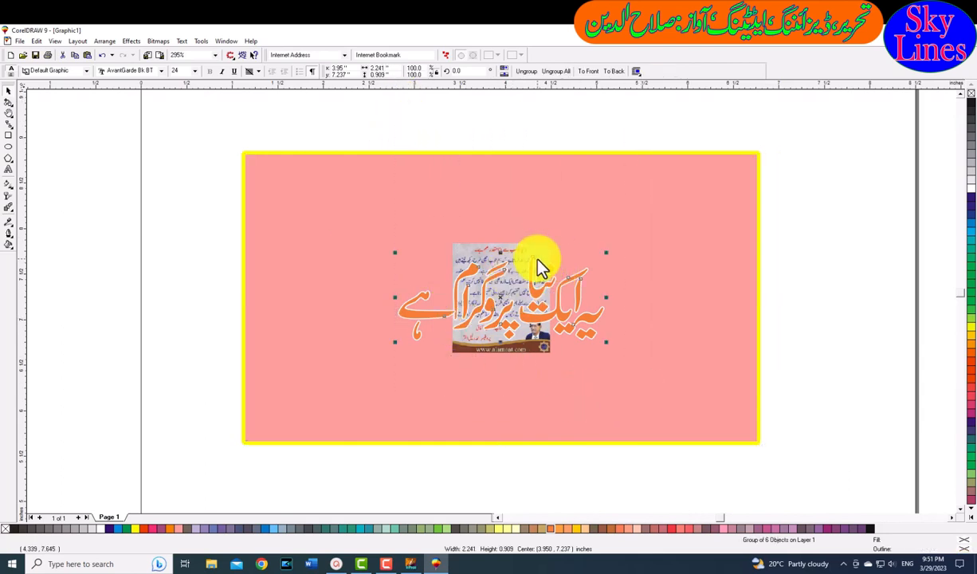
click(526, 275)
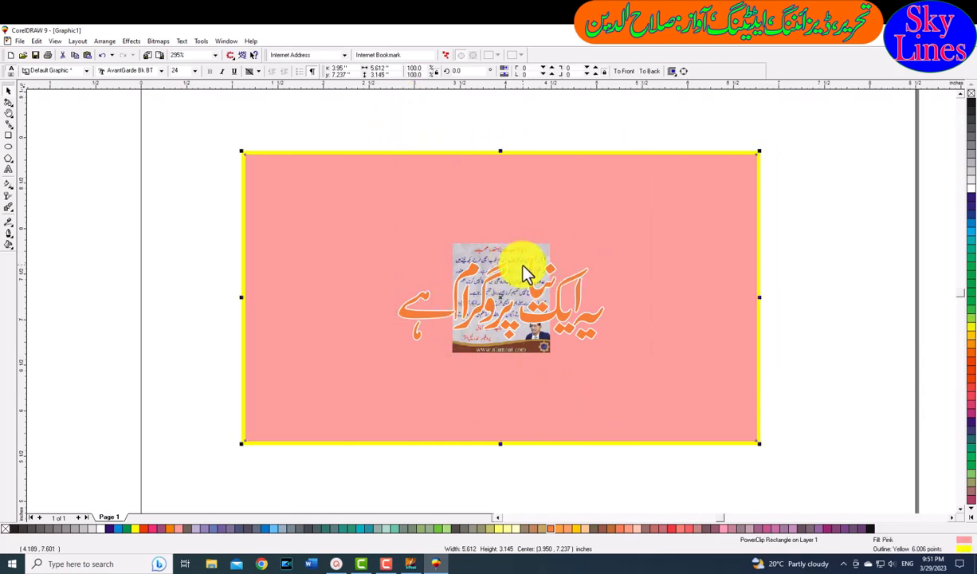
click(804, 231)
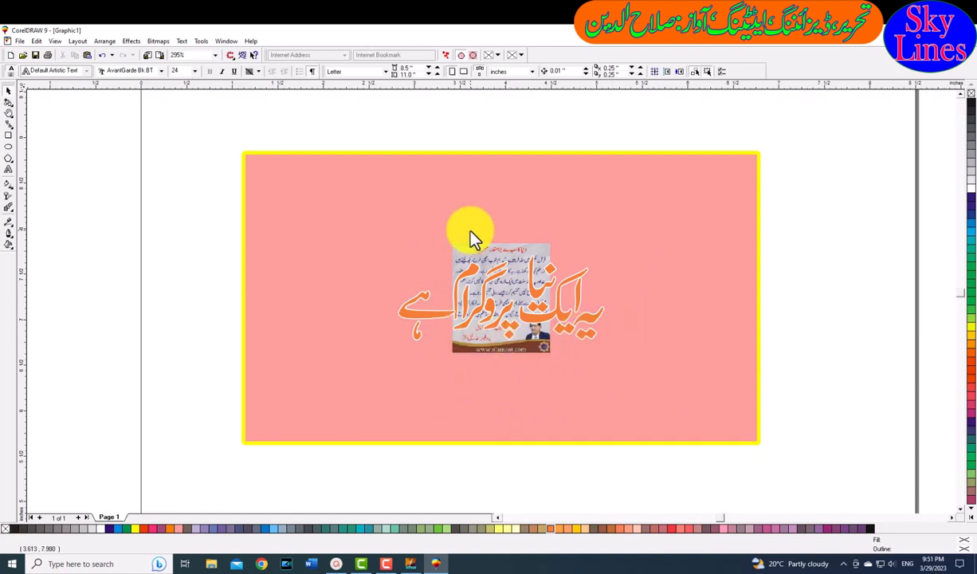
Within the pink rectangle's PowerClip contents, enlarge the picture to about 3.29 × 3.68 inches and move it over the frame's left part
right_click(550, 199)
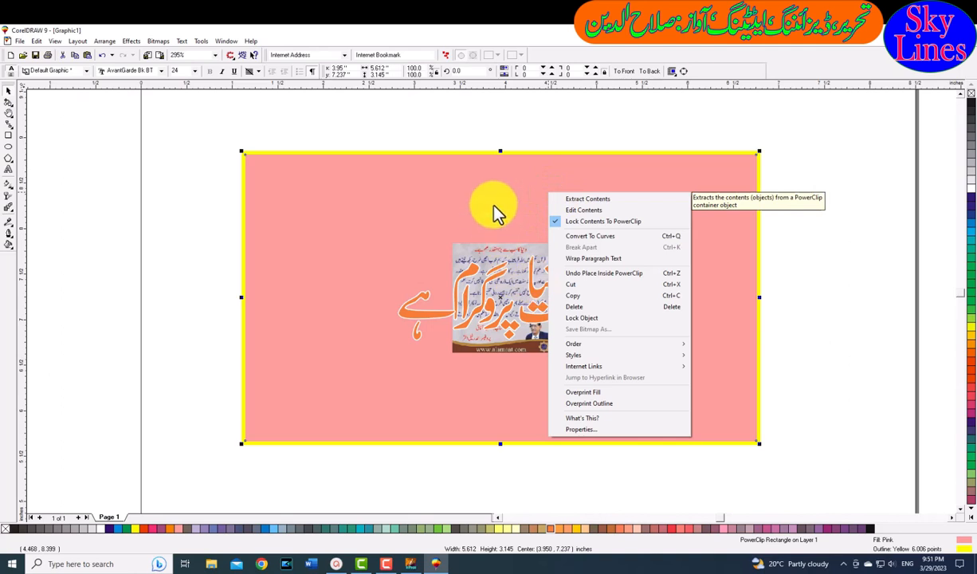
click(594, 210)
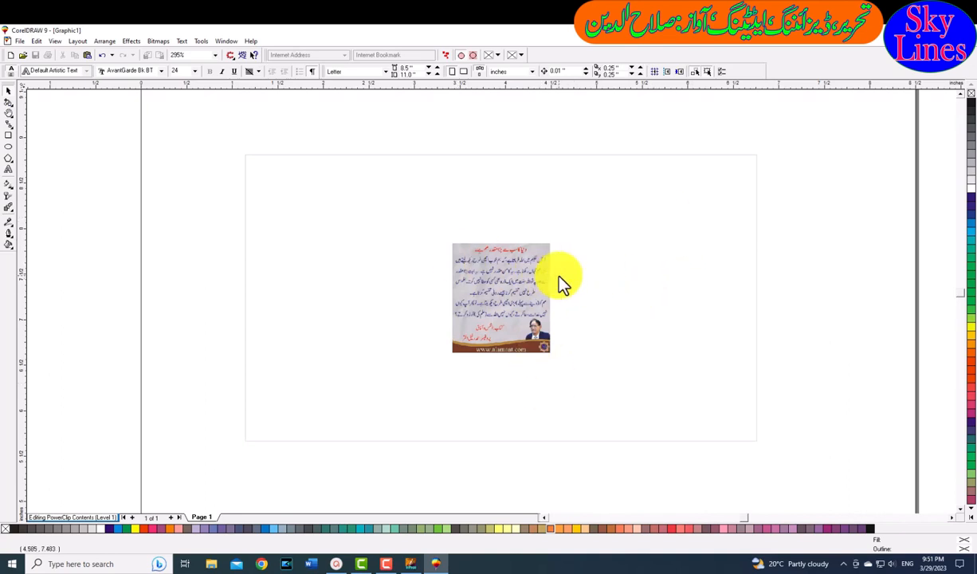
click(499, 277)
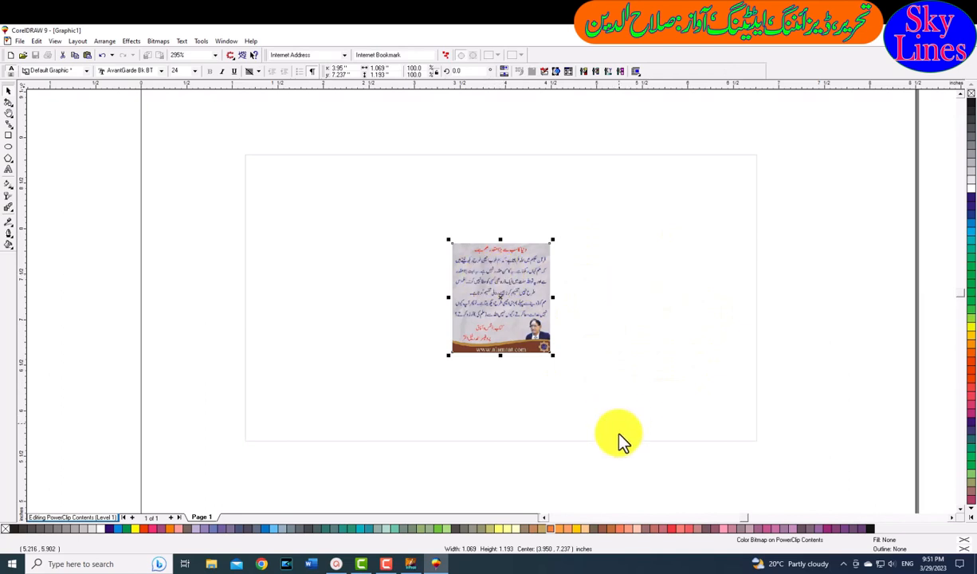
drag(552, 356, 693, 469)
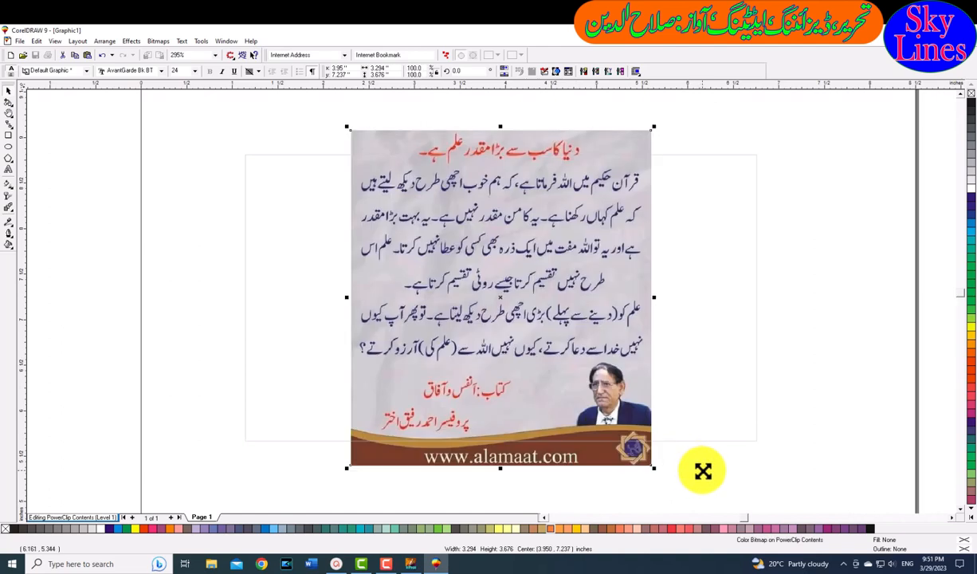
drag(568, 268, 473, 270)
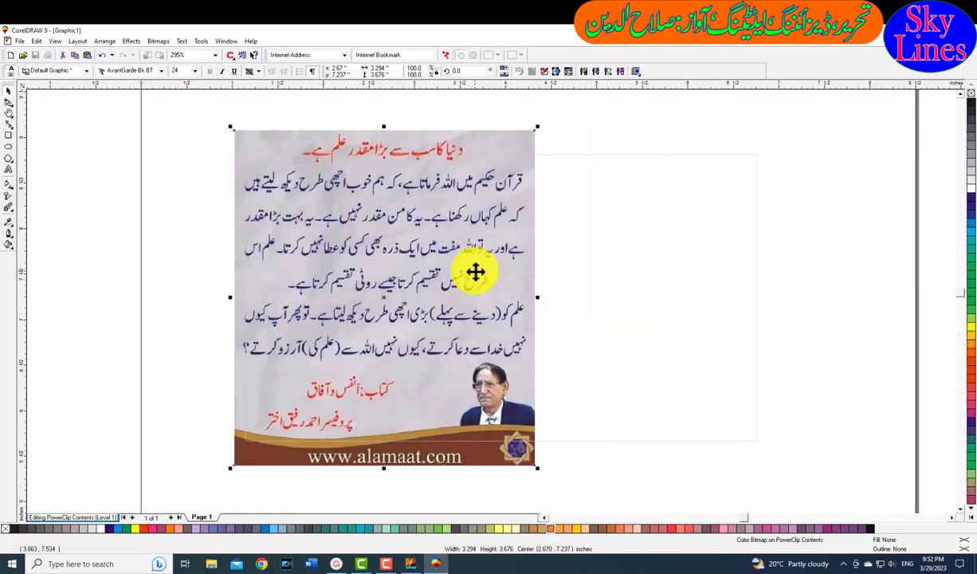